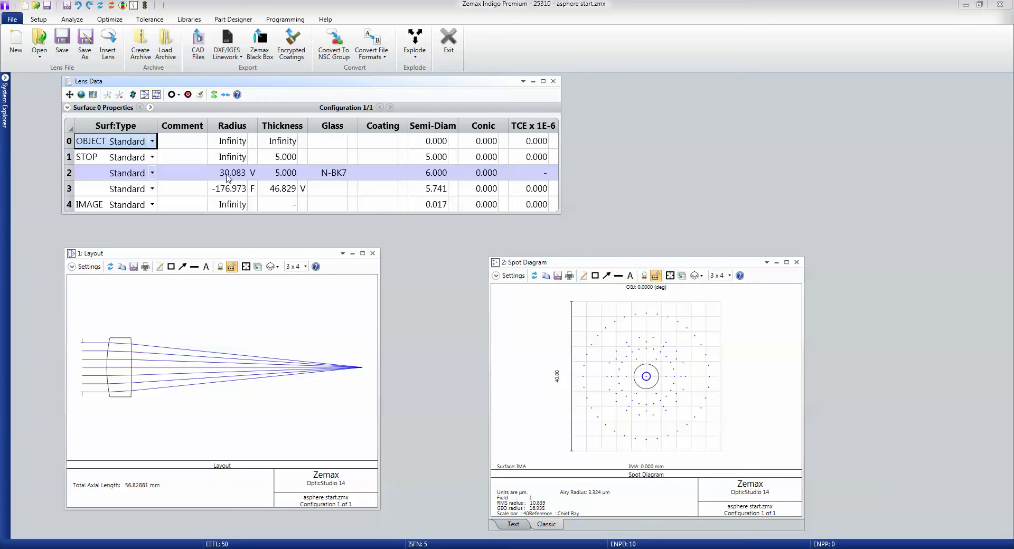
# - Inspect surface 2's radius, surface 3's thickness and the rear radius -176.973 in the lens table
pyautogui.click(229, 174)
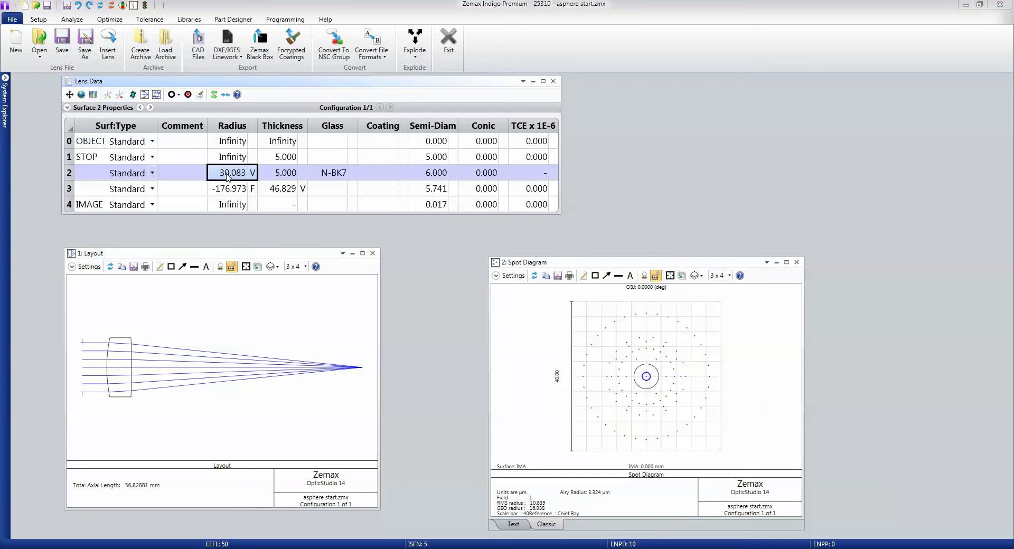
pyautogui.click(285, 195)
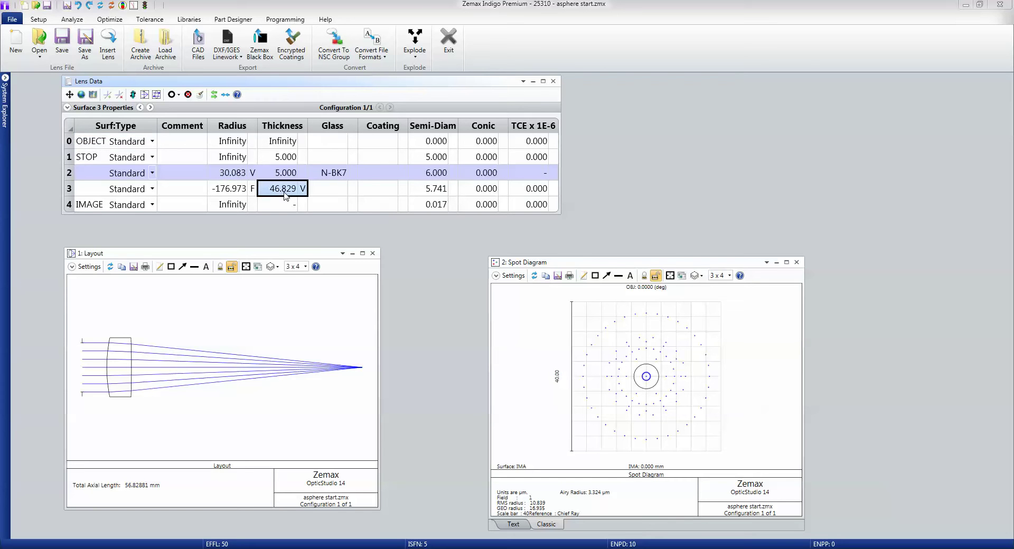
pyautogui.click(224, 192)
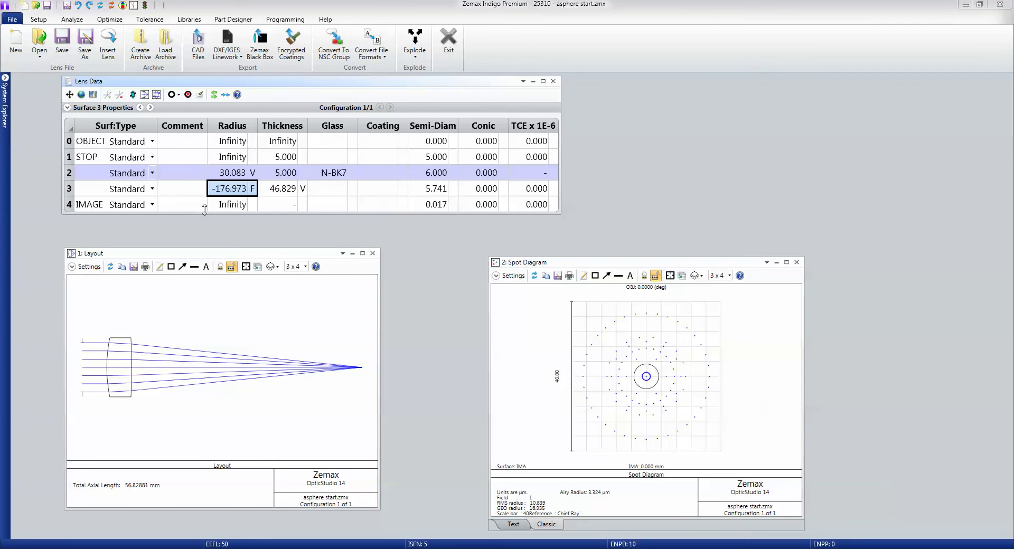
# - Run Find Best Asphere with First Surface 2, Last Surface 3 and 4th-order asphere type
pyautogui.click(110, 19)
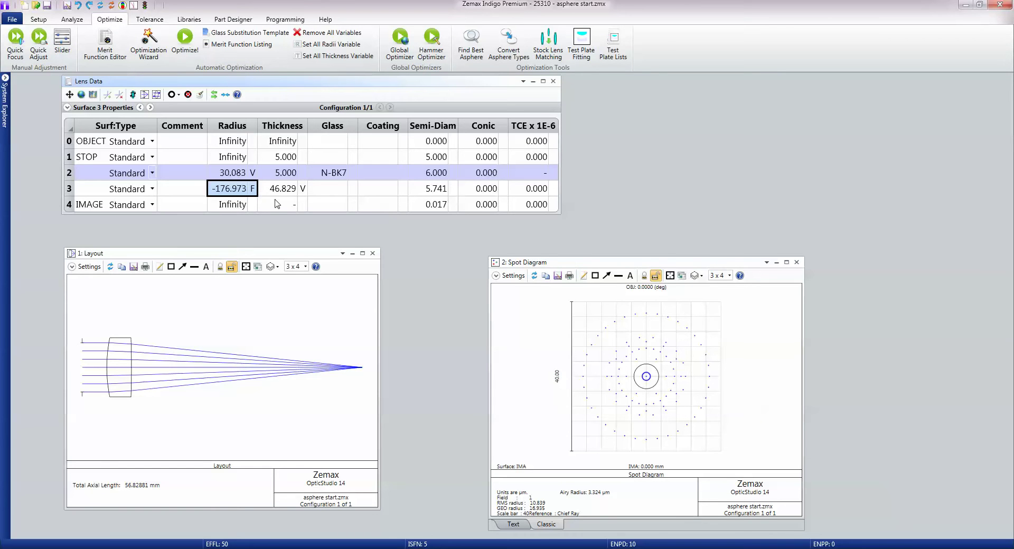
pyautogui.click(467, 61)
pyautogui.moveTo(486, 213); pyautogui.dragTo(711, 109)
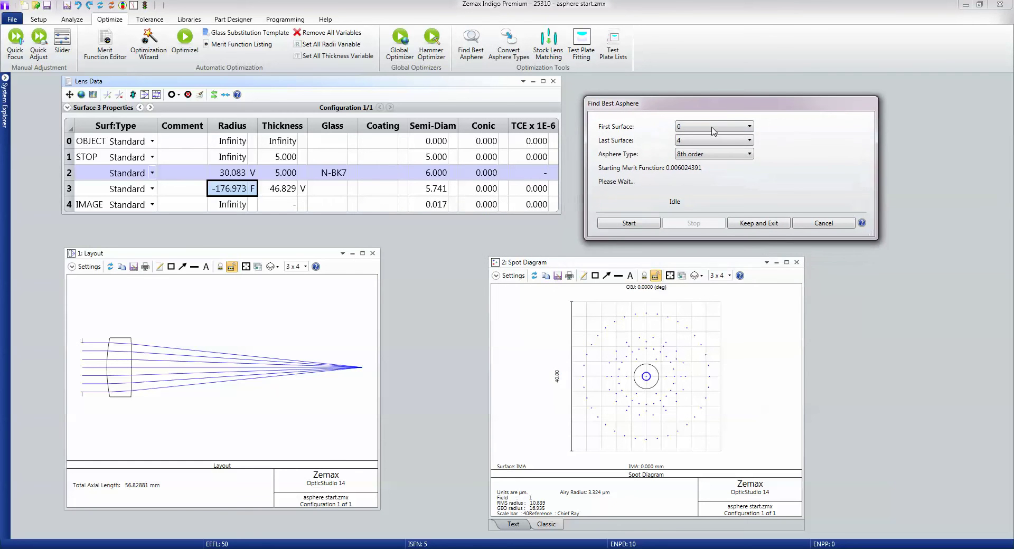
pyautogui.click(712, 128)
pyautogui.click(708, 144)
pyautogui.click(700, 145)
pyautogui.click(688, 175)
pyautogui.click(692, 154)
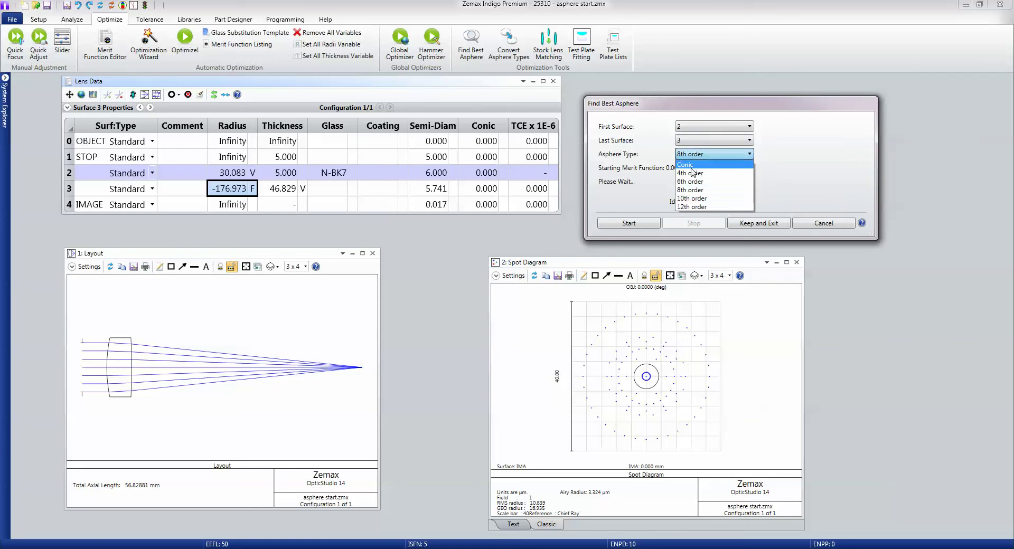
pyautogui.click(690, 175)
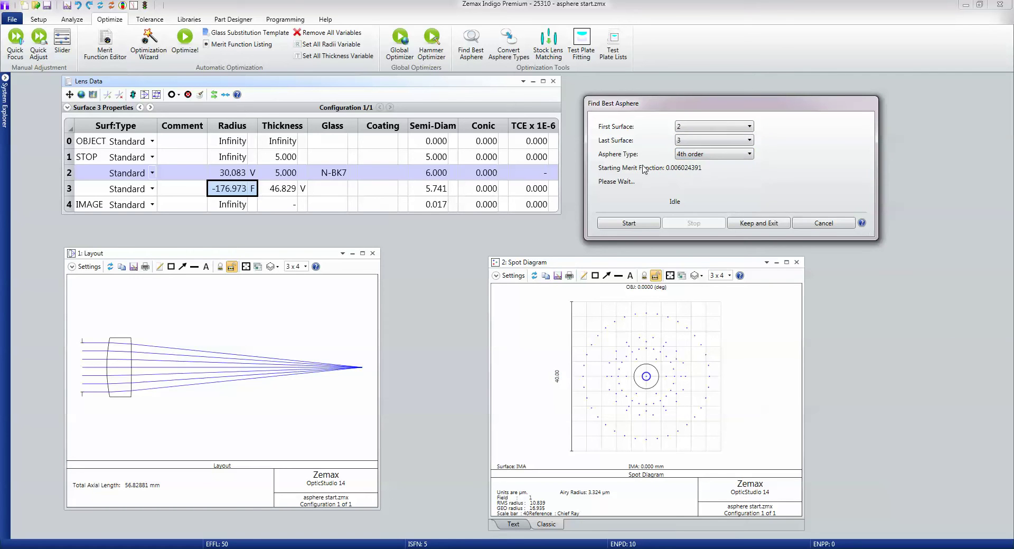
pyautogui.click(636, 224)
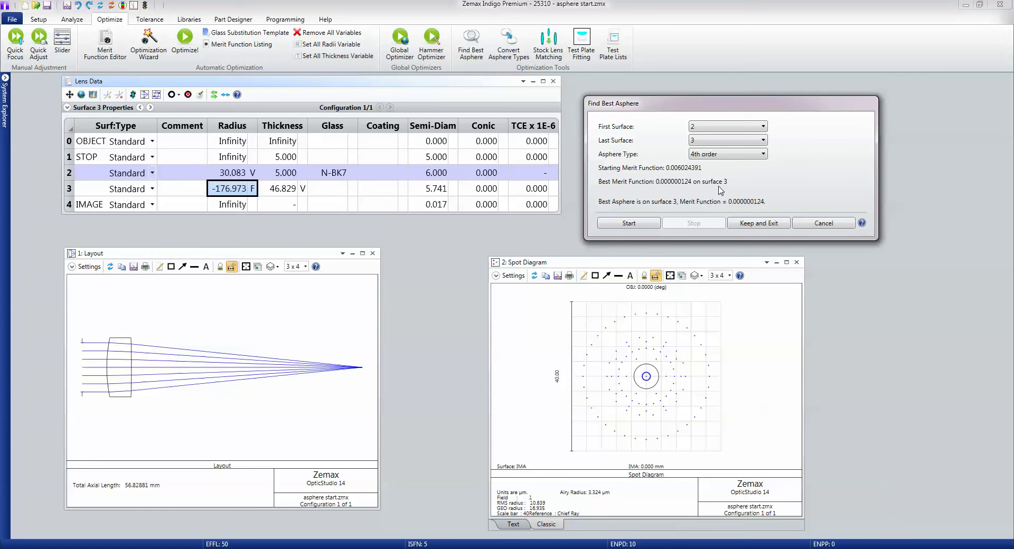
# - Rerun the best-asphere search with 6th-order aspheres for comparison
pyautogui.click(704, 155)
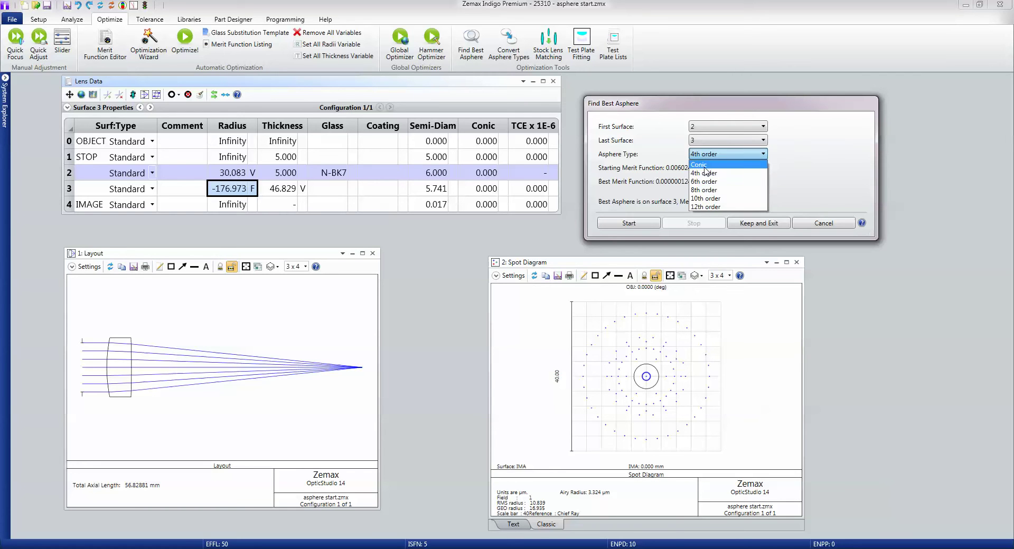
pyautogui.click(708, 181)
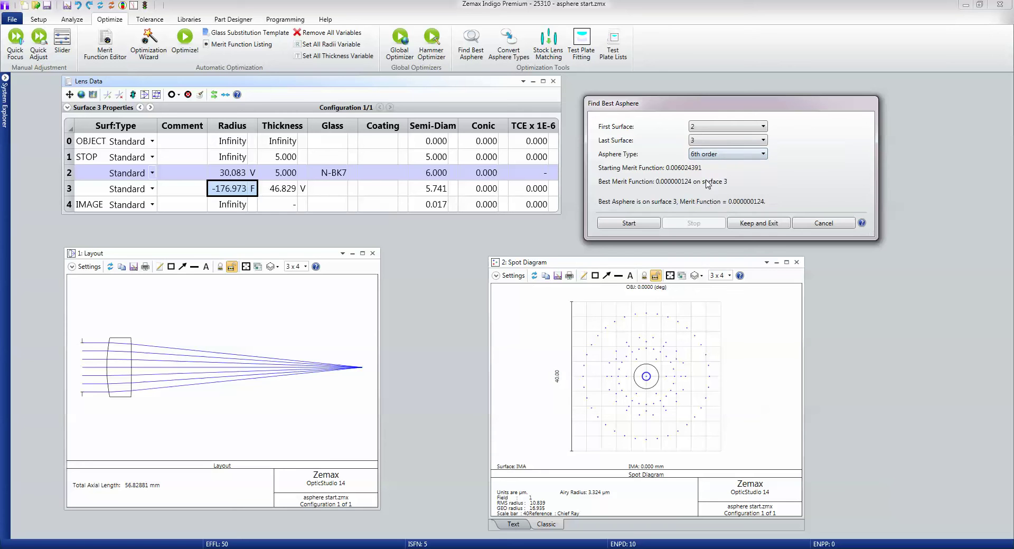
pyautogui.click(628, 223)
# - Rerun the search at 4th order and keep the surface 3 asphere result
pyautogui.click(717, 154)
pyautogui.click(714, 174)
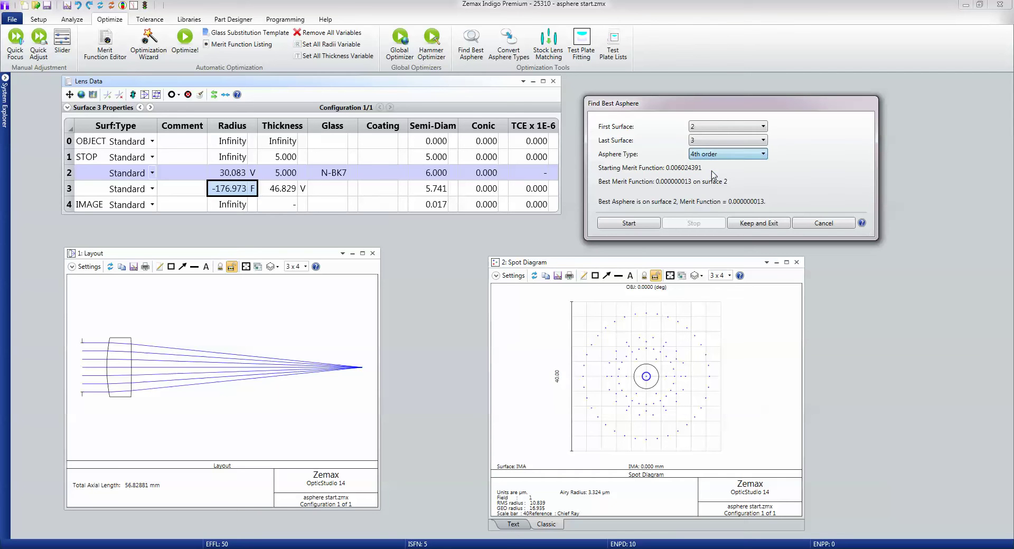
pyautogui.click(651, 225)
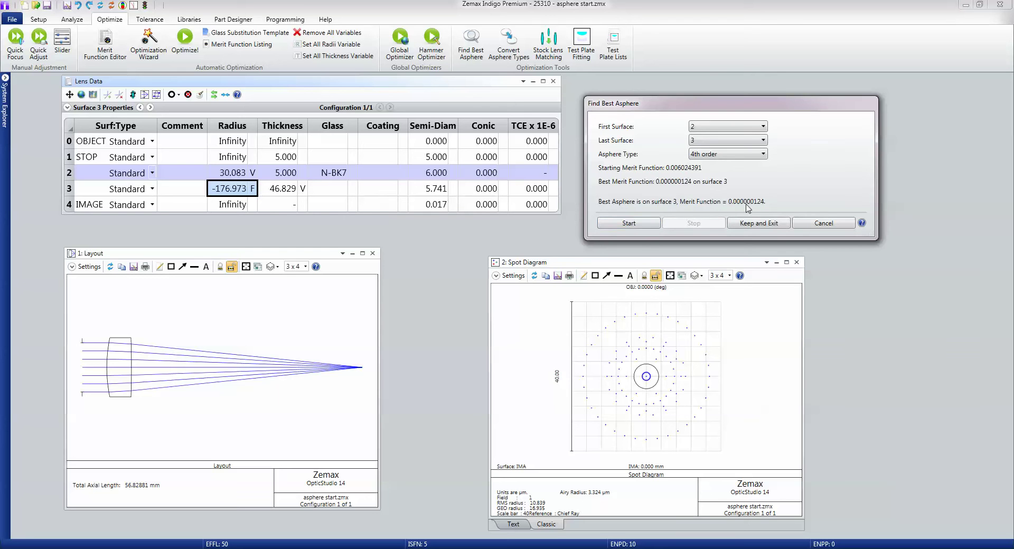
pyautogui.click(754, 224)
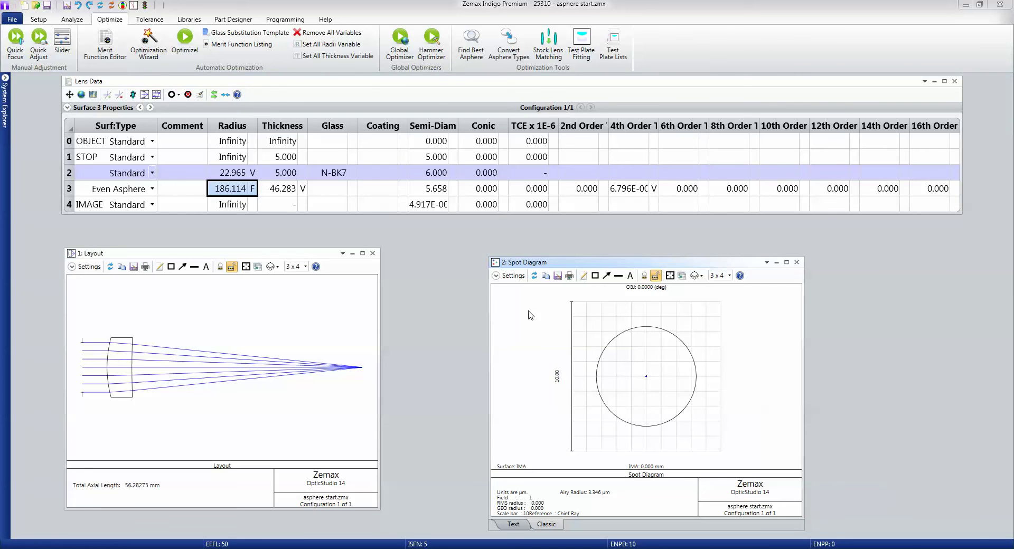
pyautogui.click(72, 20)
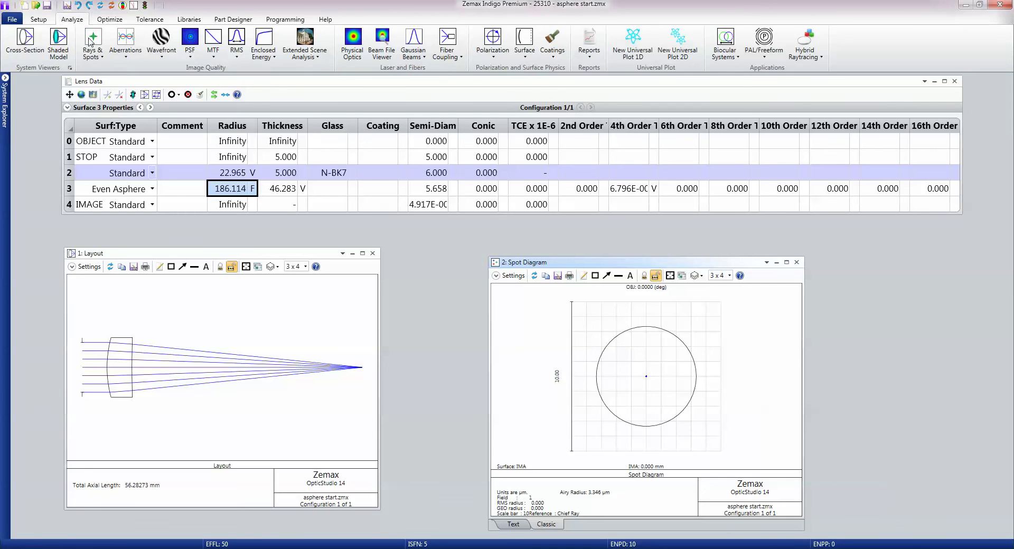
pyautogui.click(124, 41)
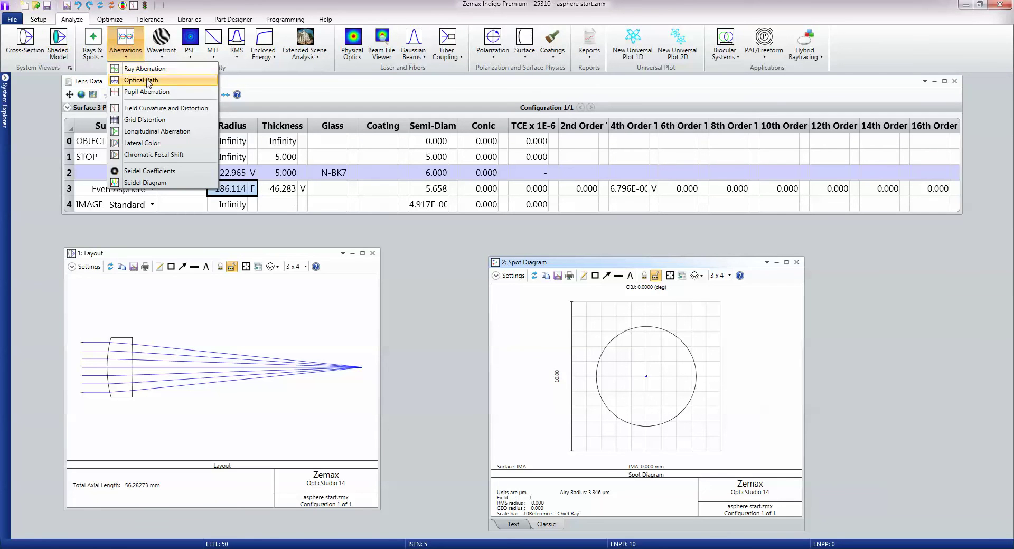
pyautogui.moveTo(148, 83)
pyautogui.click(174, 100)
pyautogui.moveTo(233, 225)
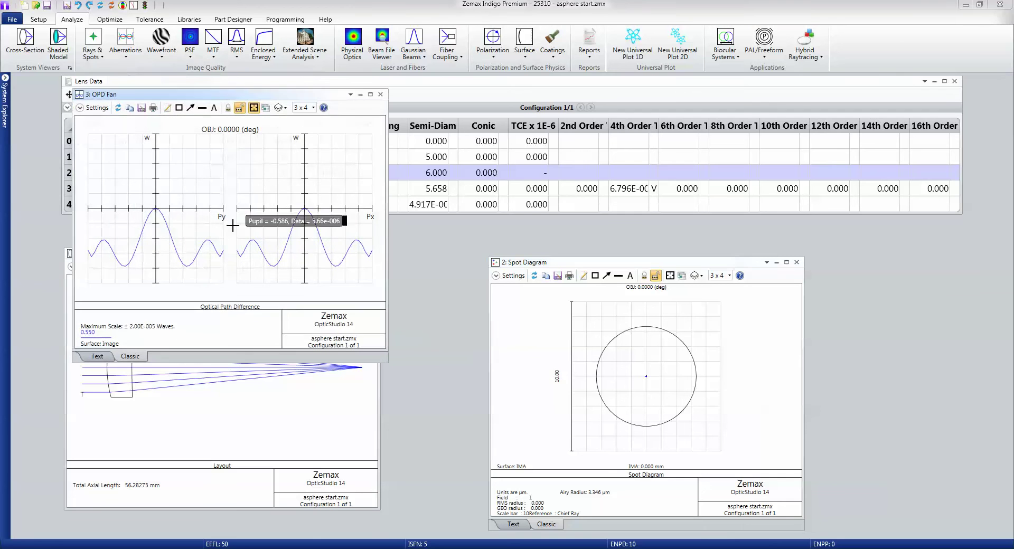
pyautogui.click(381, 94)
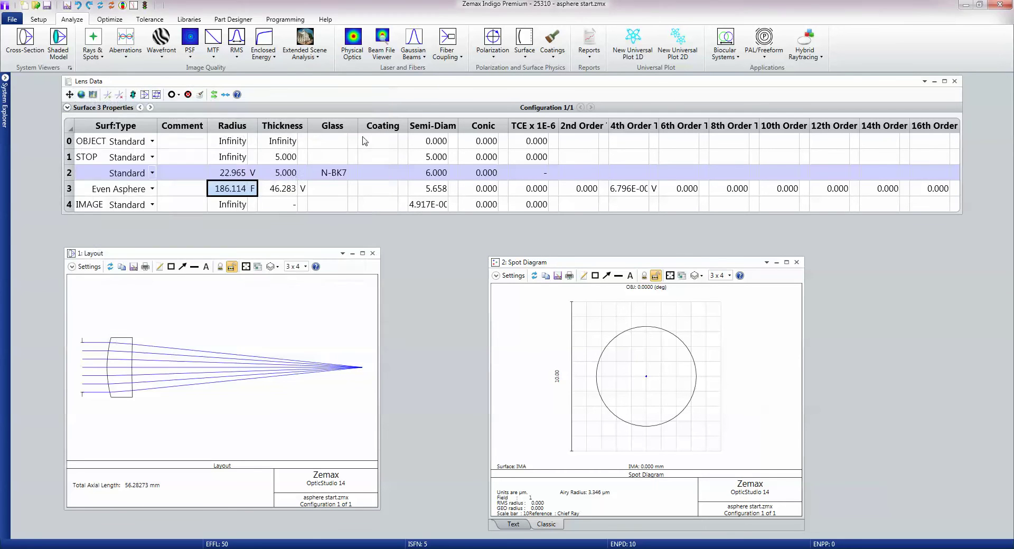
# - Widen surface 3's 4th Order Term column and hide the unused 6th–16th order columns
pyautogui.click(285, 190)
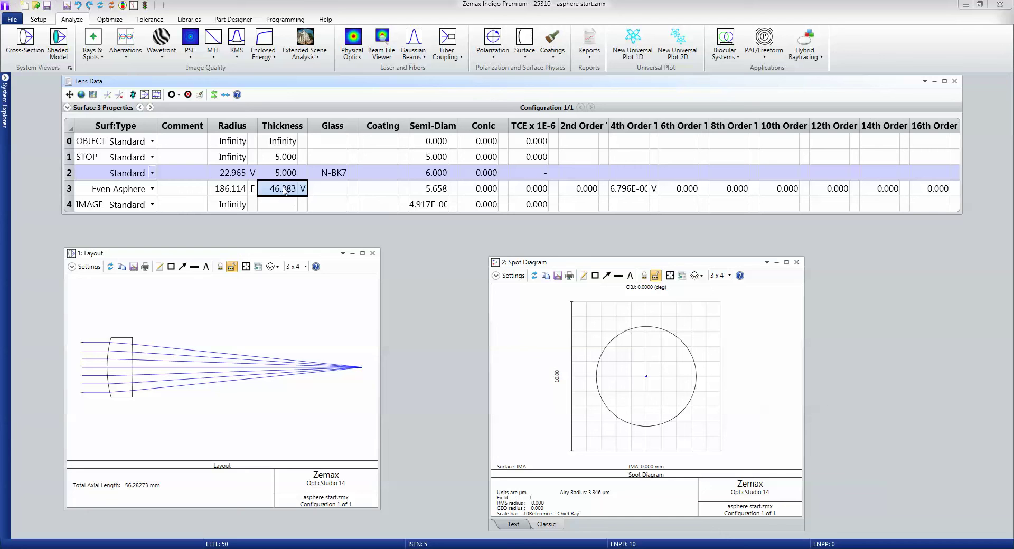
pyautogui.press('Right')
pyautogui.press('Right')
pyautogui.press('Right')
pyautogui.press('Right')
pyautogui.press('Right')
pyautogui.press('Right')
pyautogui.press('Right')
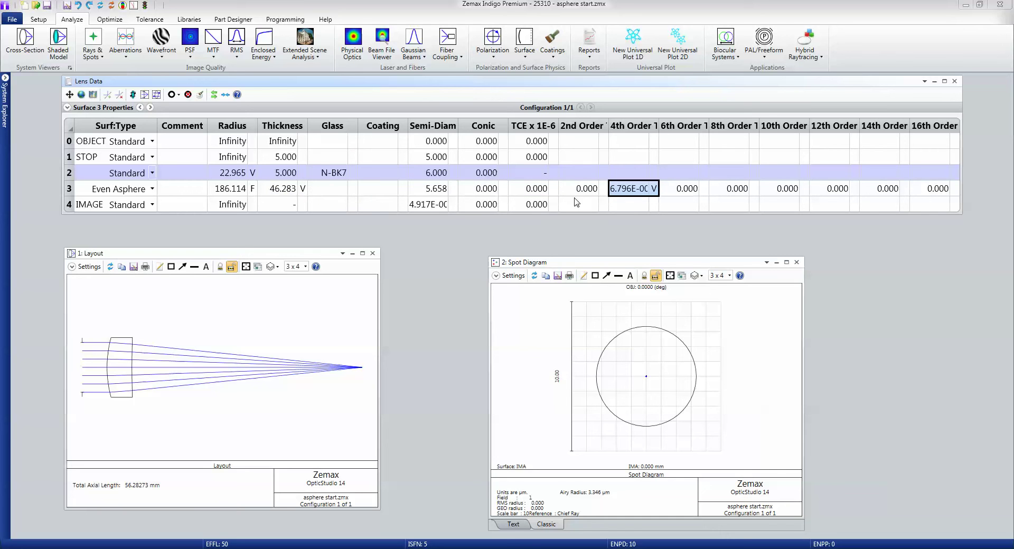
pyautogui.moveTo(659, 125); pyautogui.dragTo(707, 125)
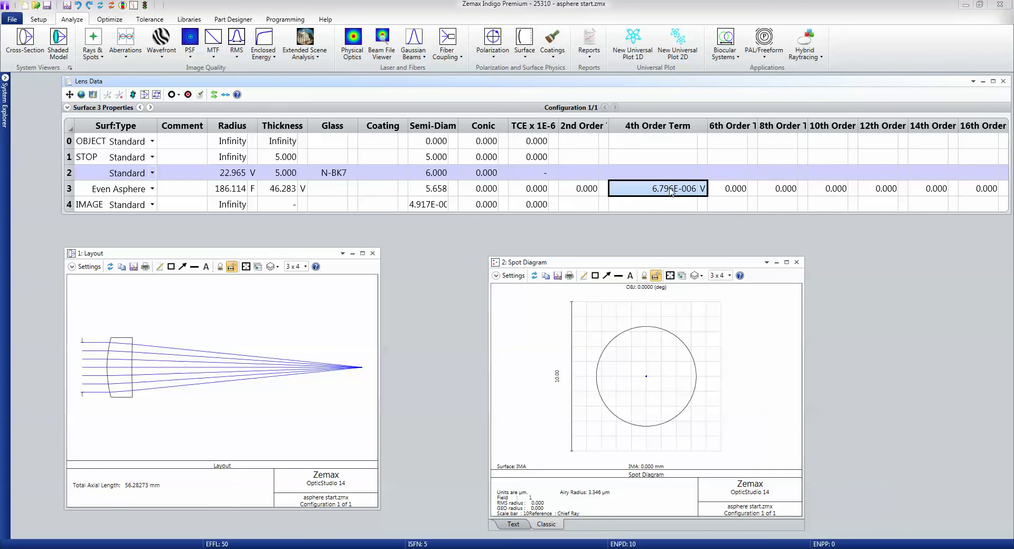
pyautogui.moveTo(731, 190); pyautogui.dragTo(1004, 188)
pyautogui.rightClick(944, 188)
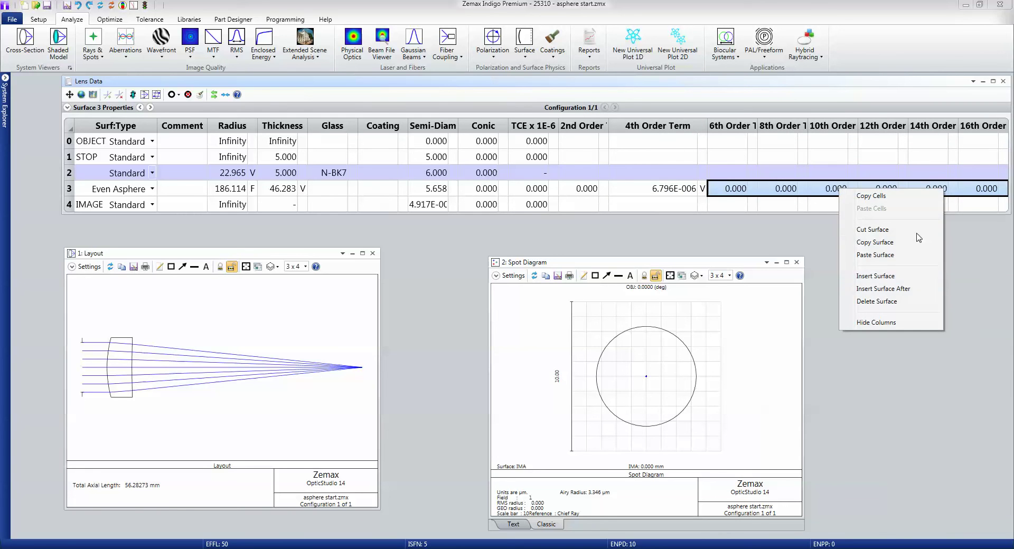
pyautogui.click(894, 322)
pyautogui.moveTo(1006, 197); pyautogui.dragTo(737, 204)
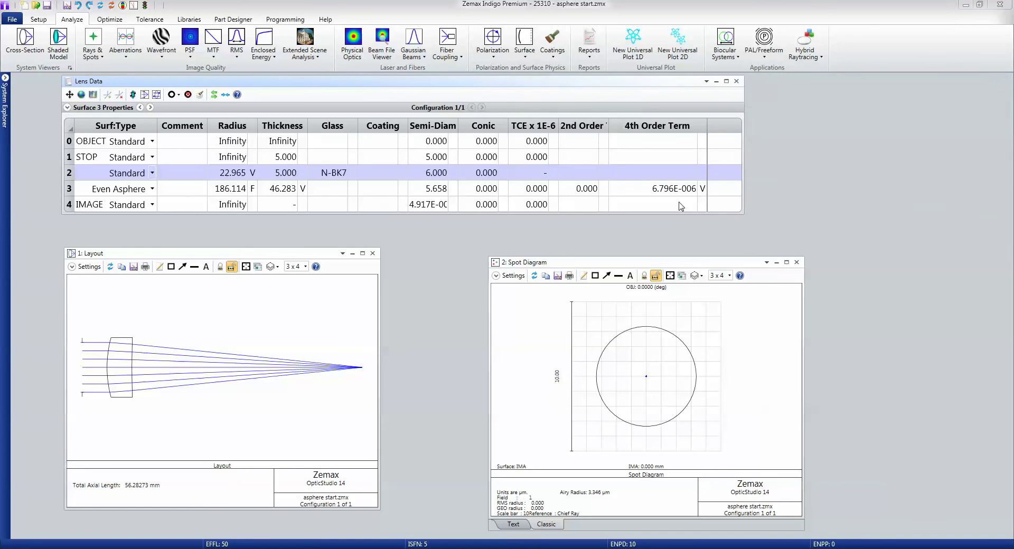
# - Hide the empty 2nd Order column, leaving the 4th Order Term value 6.796E-006
pyautogui.click(586, 190)
pyautogui.rightClick(587, 191)
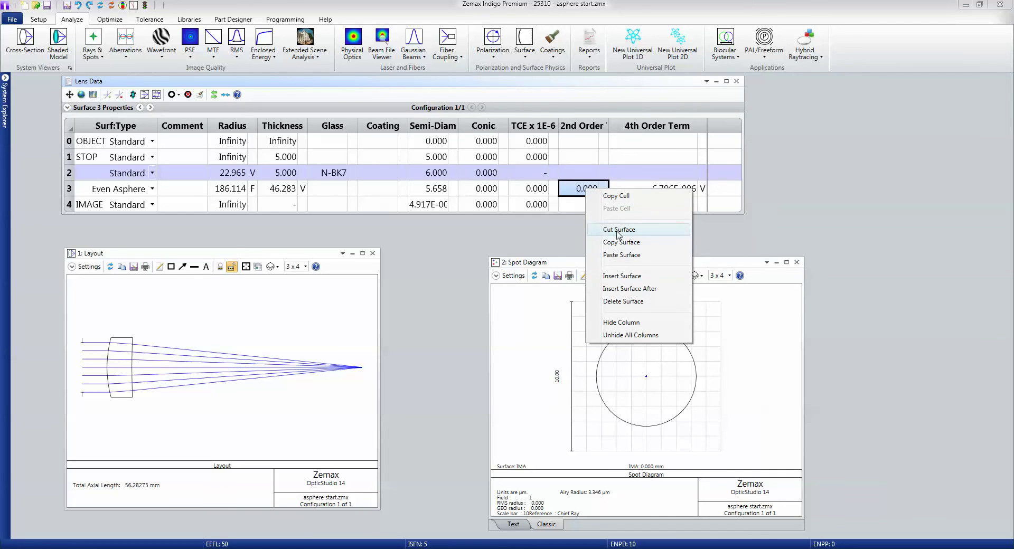
pyautogui.click(628, 323)
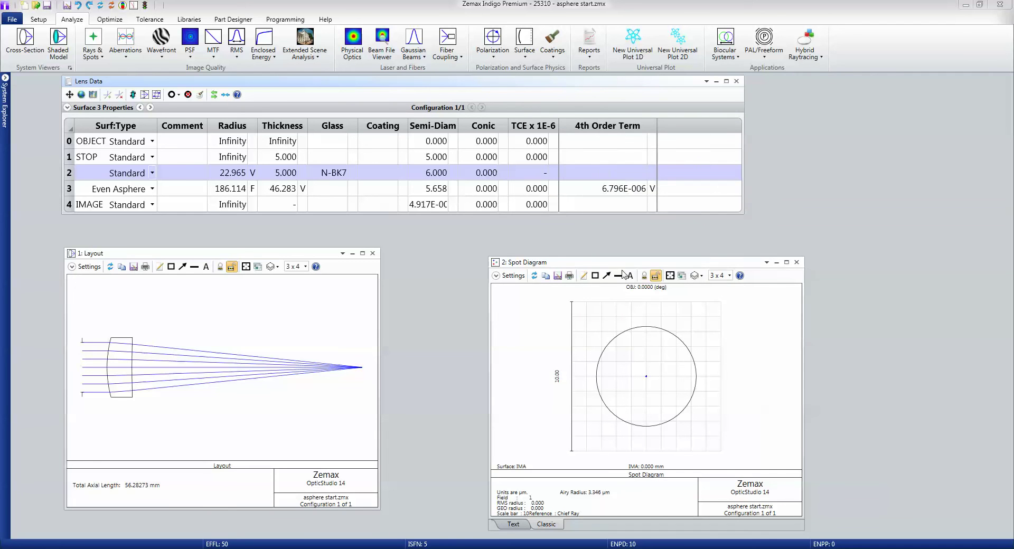
pyautogui.click(616, 192)
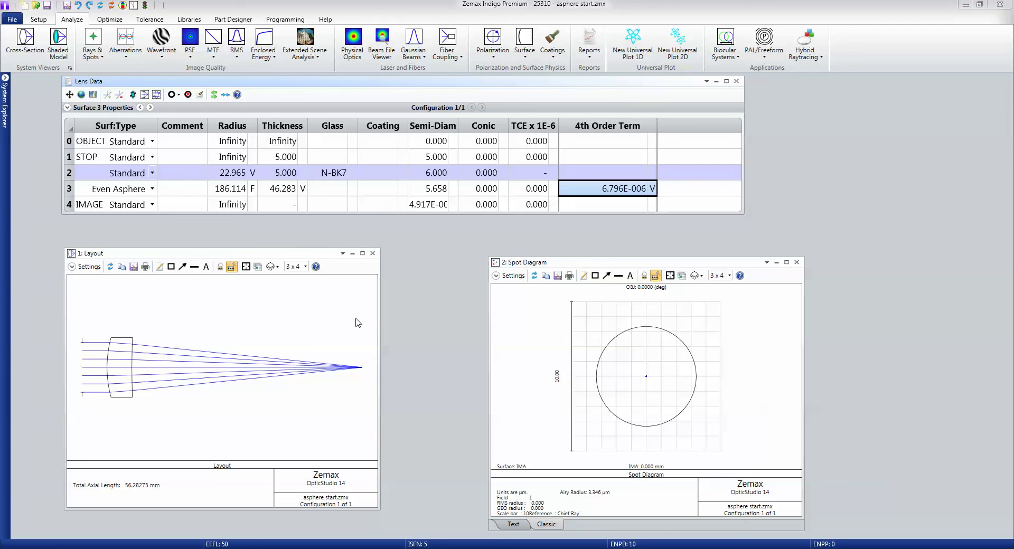
# - Open a Surface Curvature Cross Section plot with its Surface setting changed to 3
pyautogui.click(309, 344)
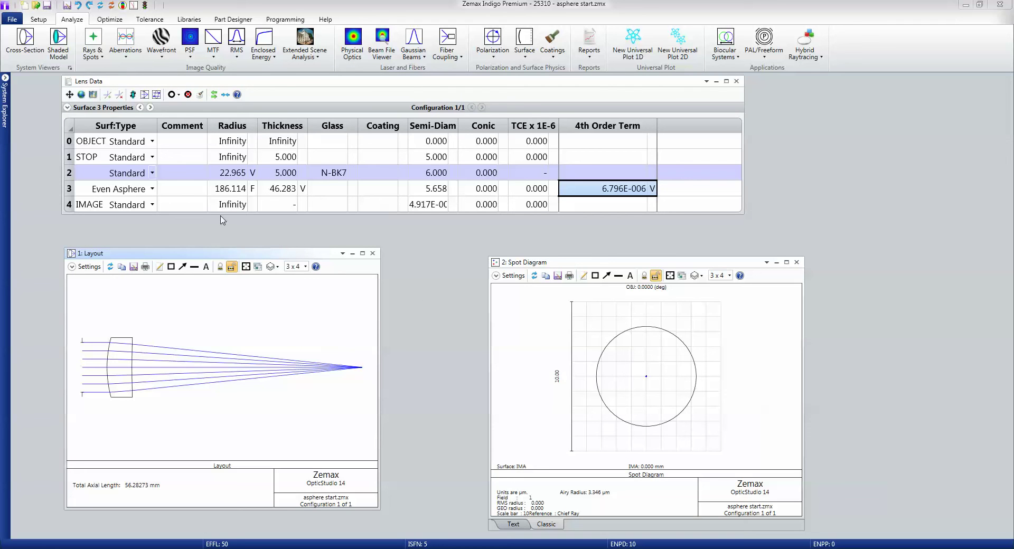
pyautogui.click(525, 61)
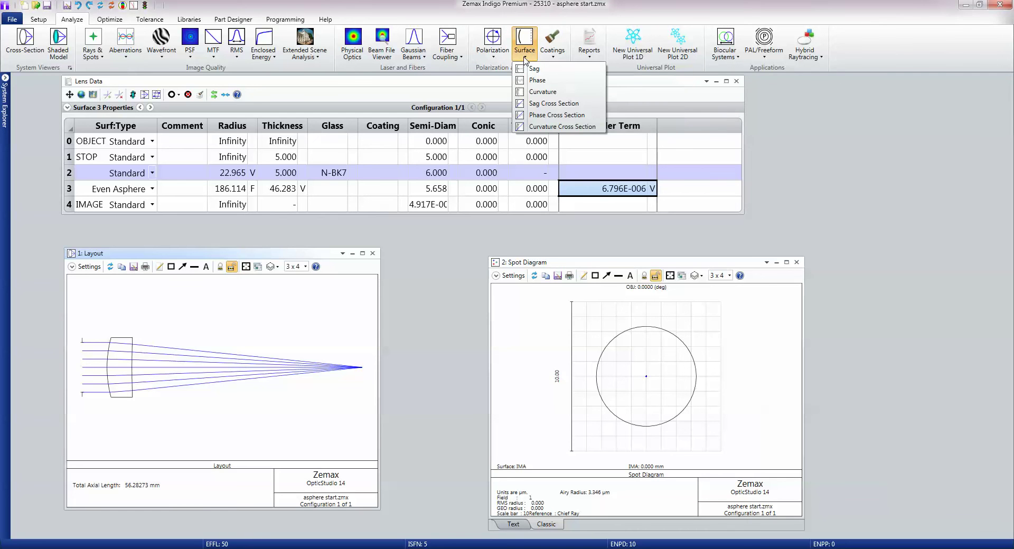
pyautogui.click(545, 128)
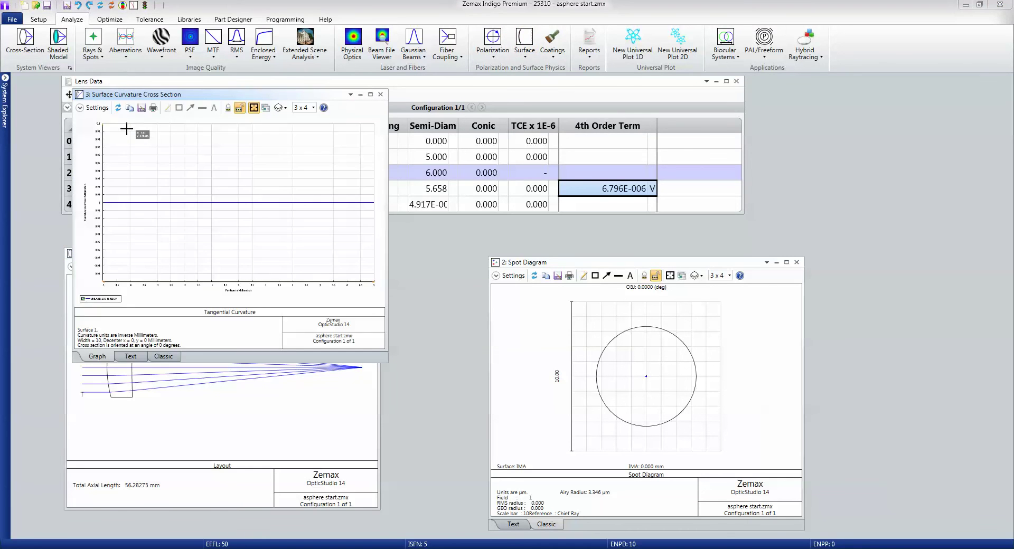
pyautogui.click(96, 109)
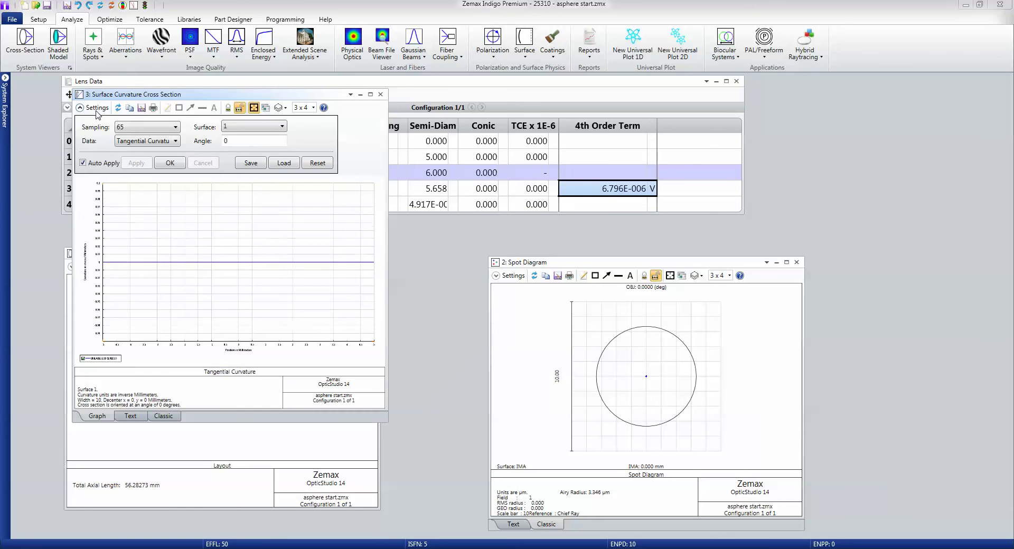
pyautogui.click(239, 129)
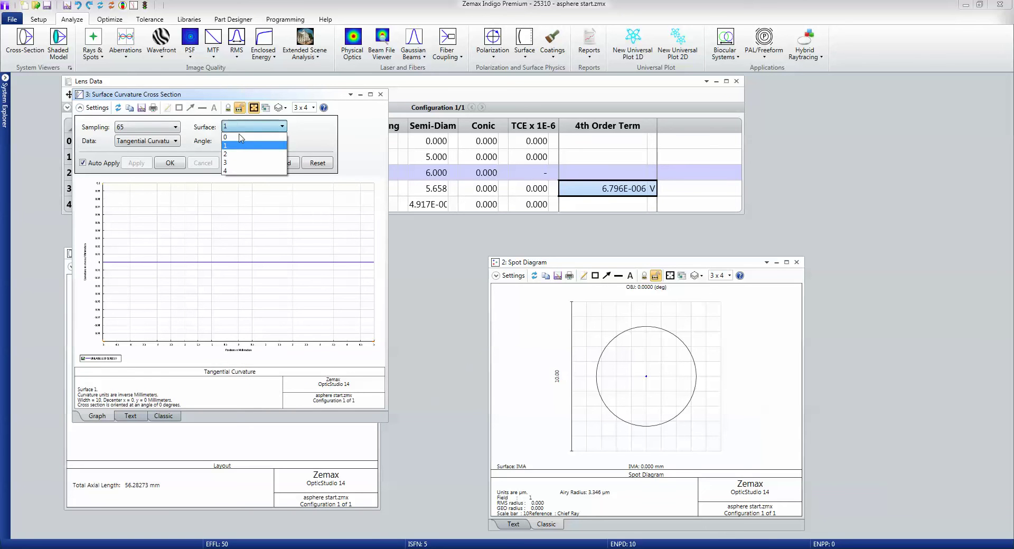
pyautogui.click(235, 163)
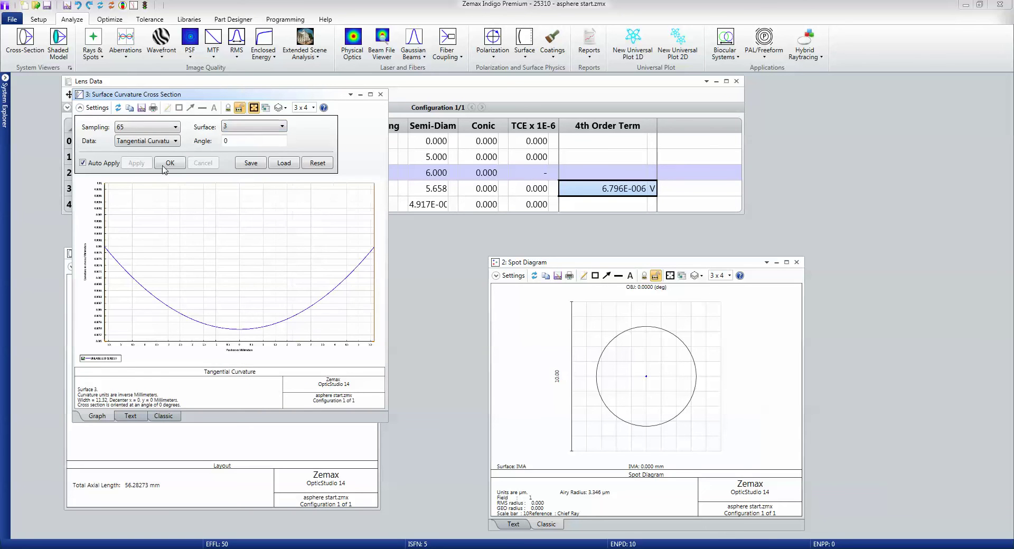
pyautogui.click(170, 163)
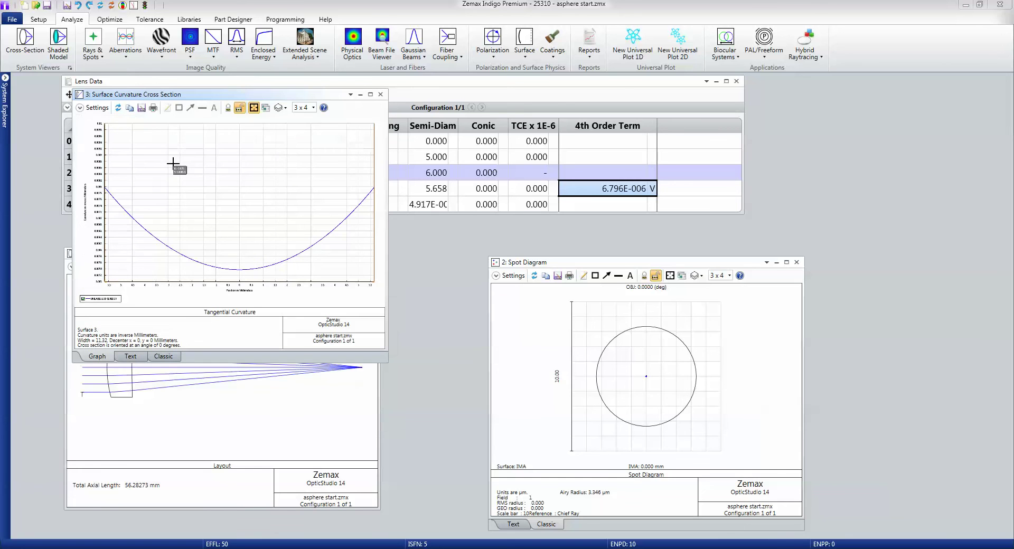
# - Maximize the surface 3 curvature plot window and zoom the graph in and out
pyautogui.click(370, 94)
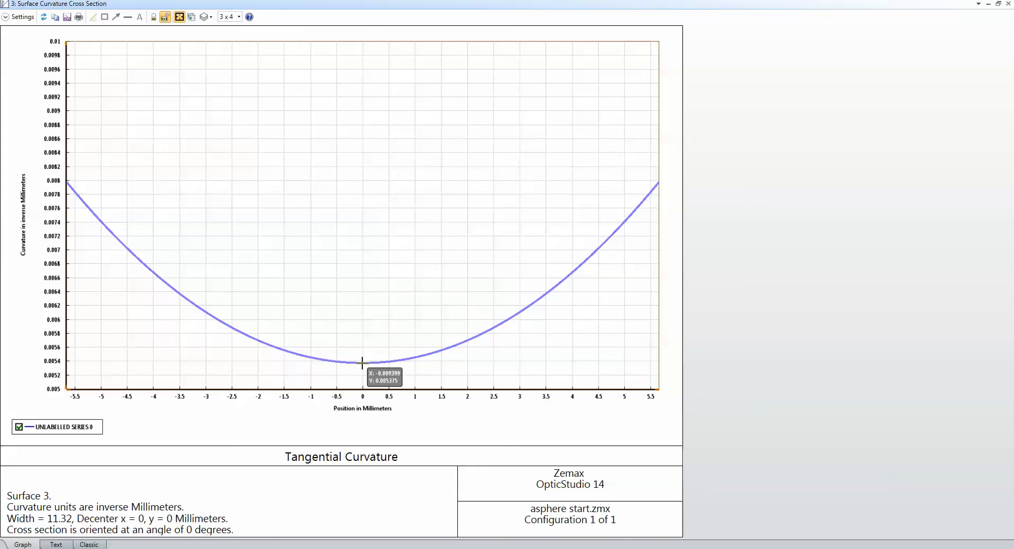
pyautogui.scroll(1, 362, 364)
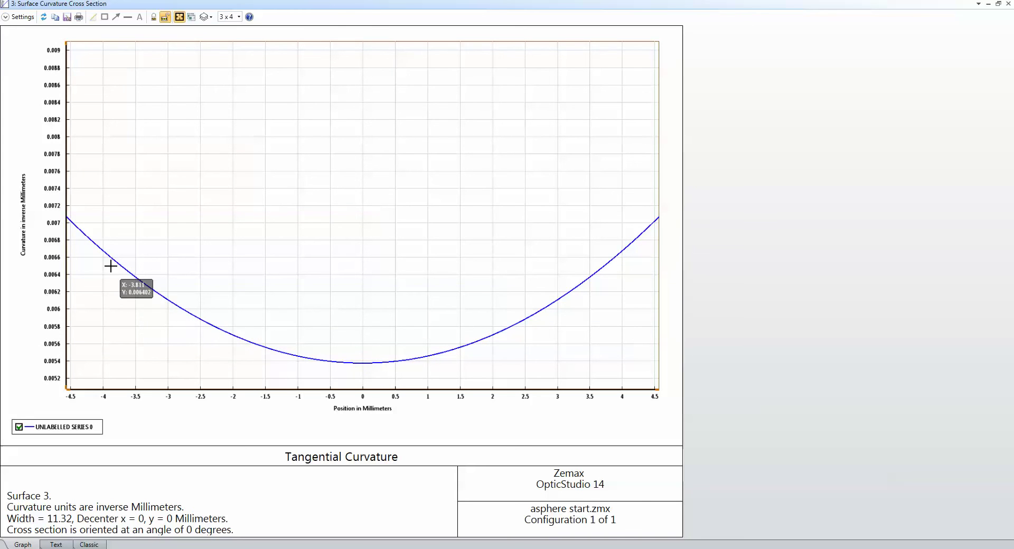
pyautogui.scroll(-1, 104, 254)
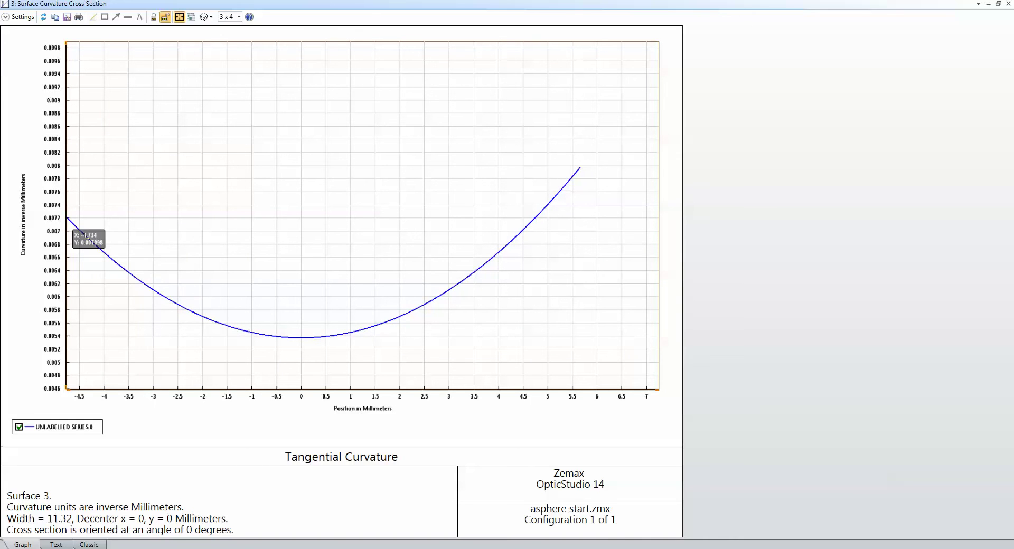
# - Reset the graph zoom, then pan the curve down and rezoom it
pyautogui.rightClick(266, 281)
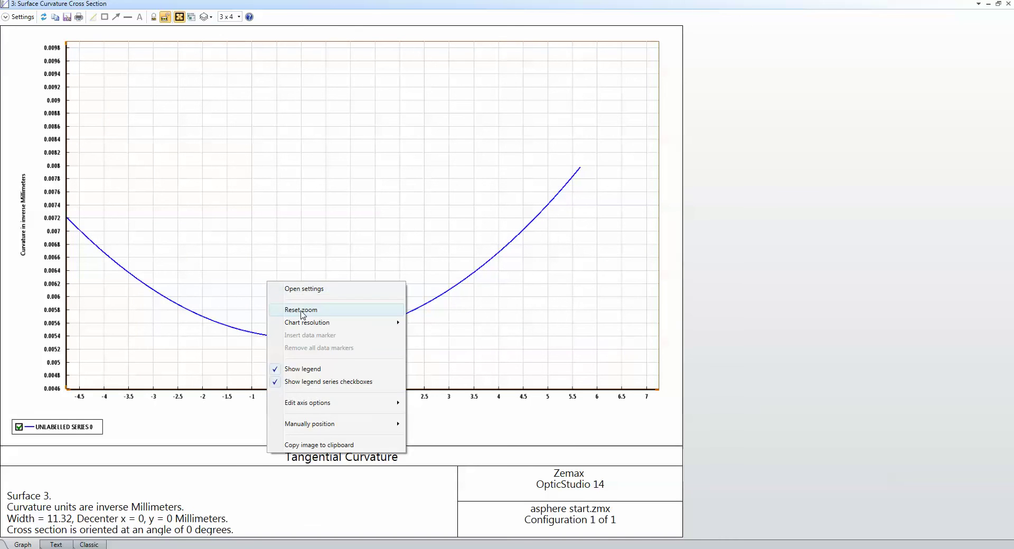
pyautogui.click(270, 312)
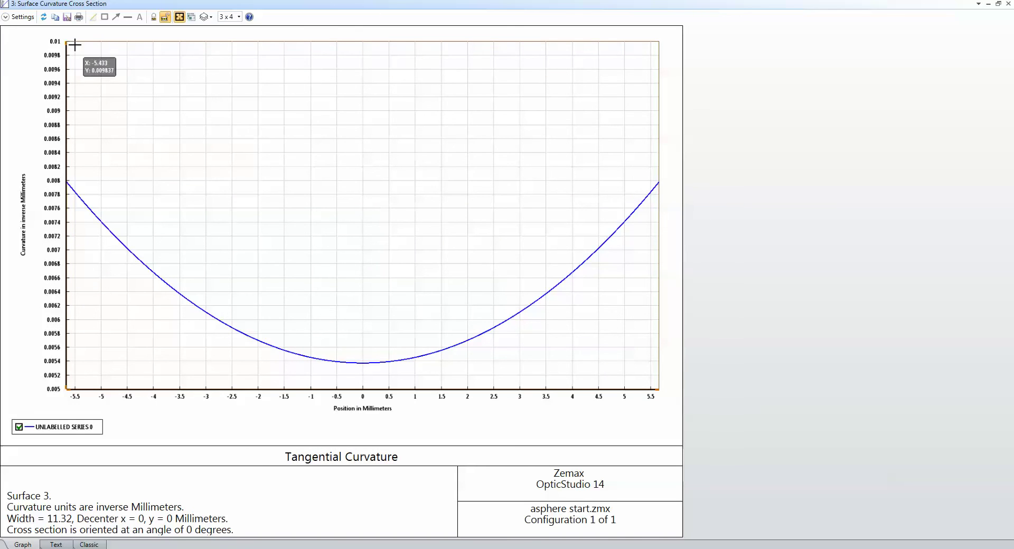
pyautogui.moveTo(68, 43); pyautogui.dragTo(68, 133)
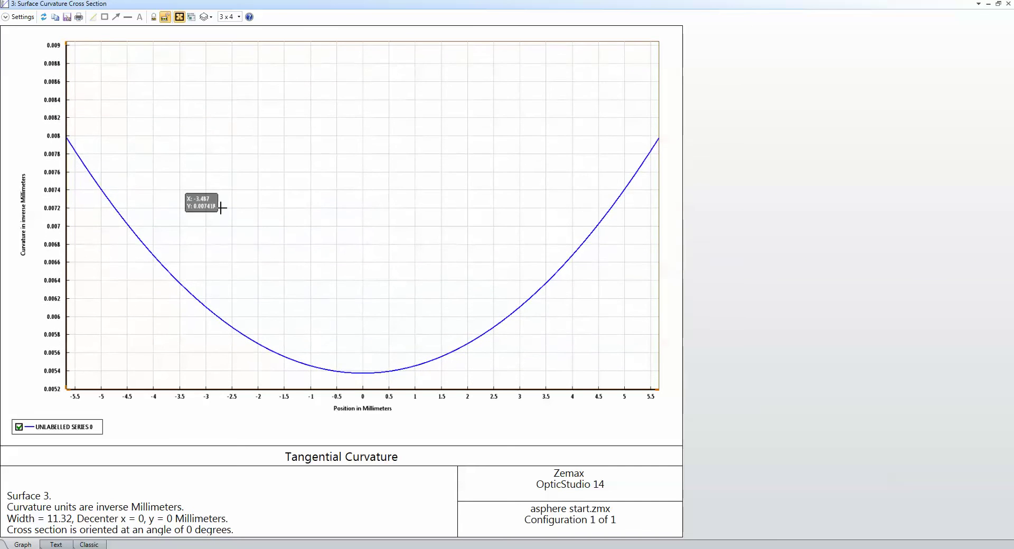
pyautogui.scroll(-1, 220, 208)
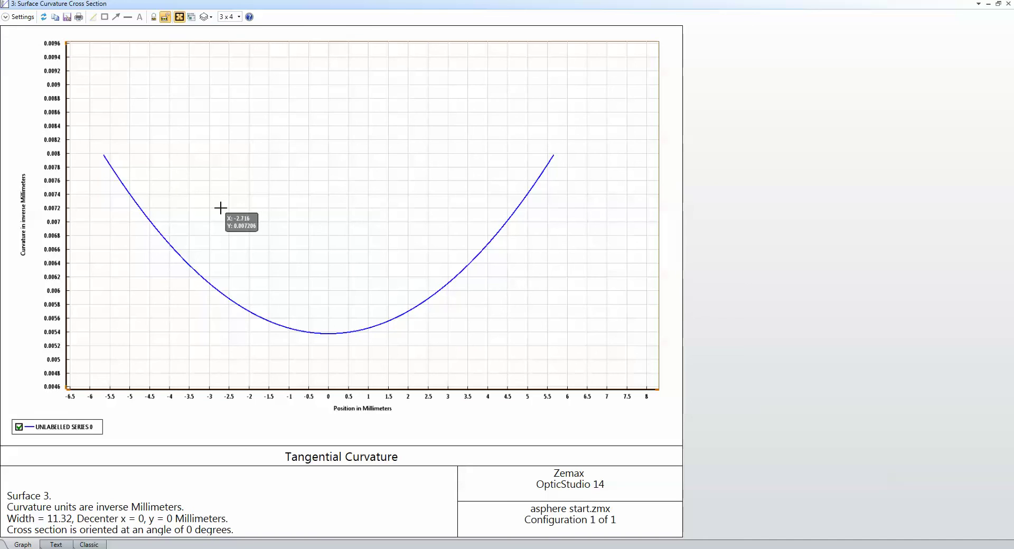
pyautogui.scroll(1, 220, 208)
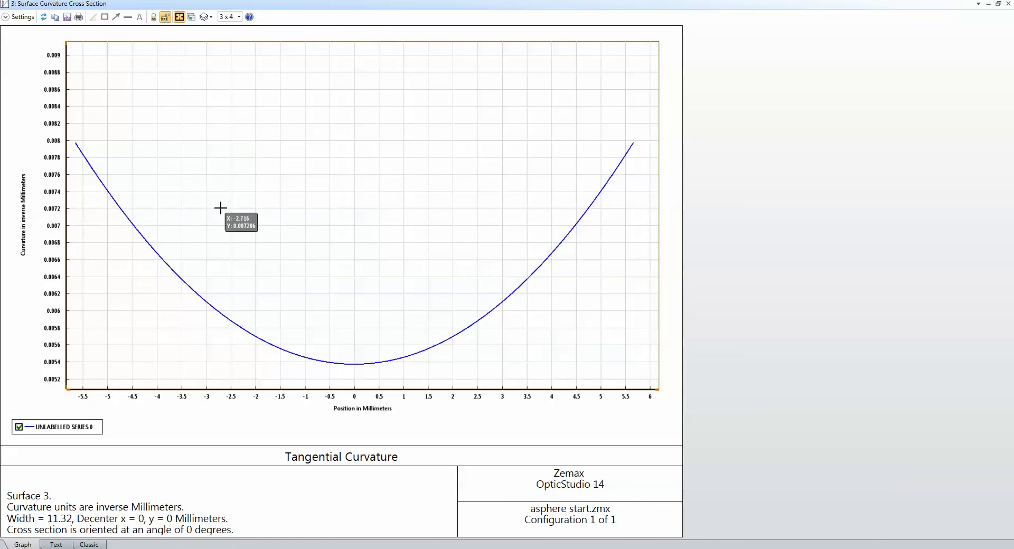
# - Insert a data marker on the curve at X -4.067, Y 0.00672
pyautogui.rightClick(156, 251)
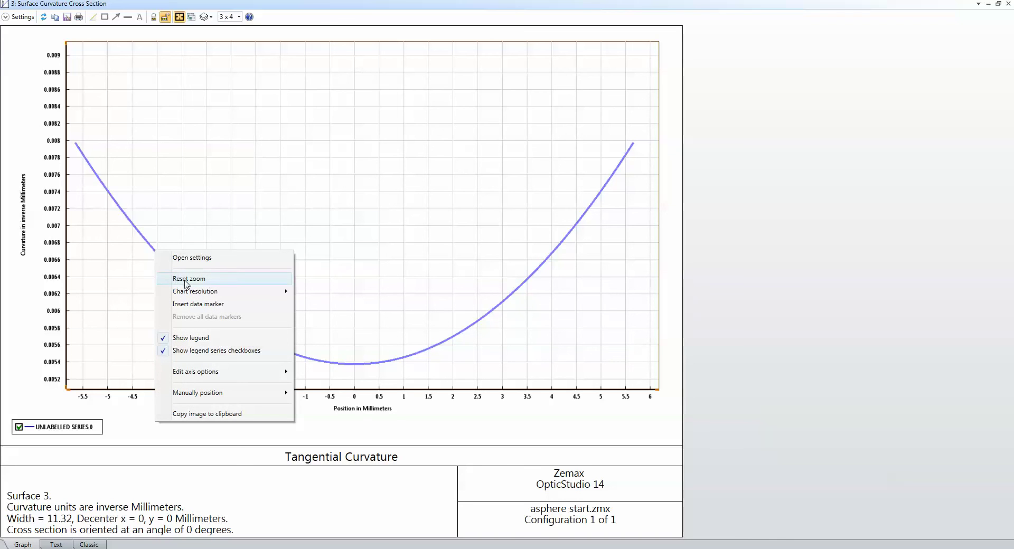
pyautogui.moveTo(194, 294)
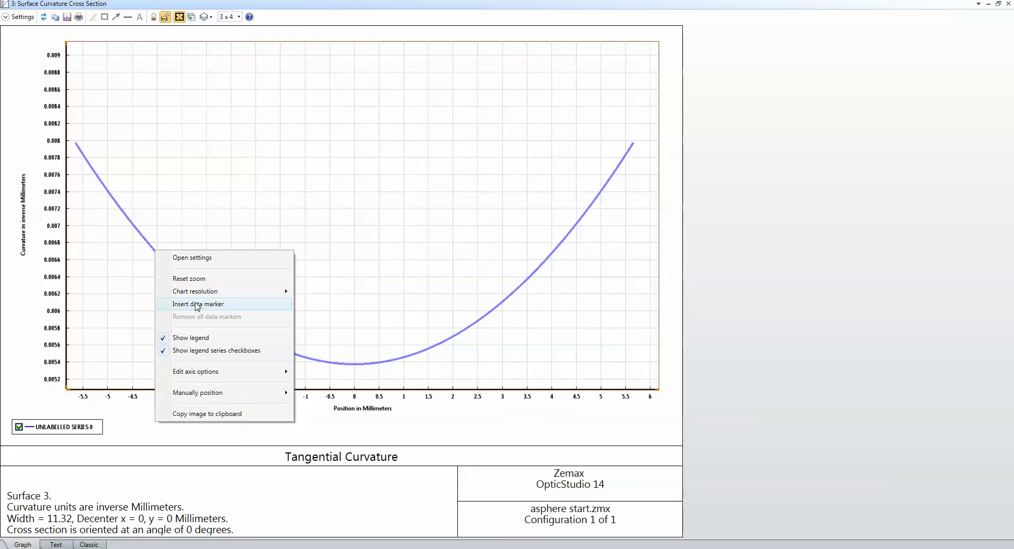
pyautogui.click(198, 302)
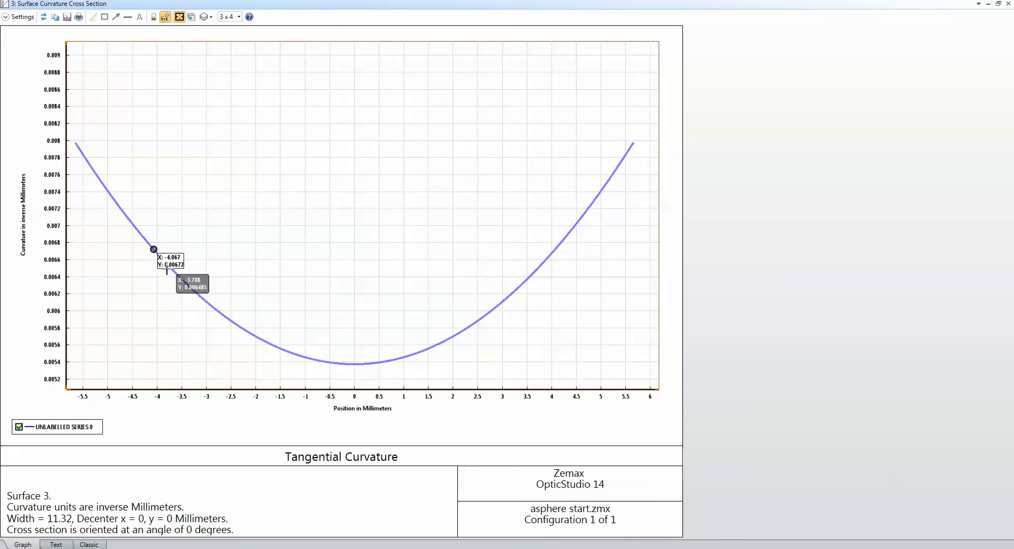